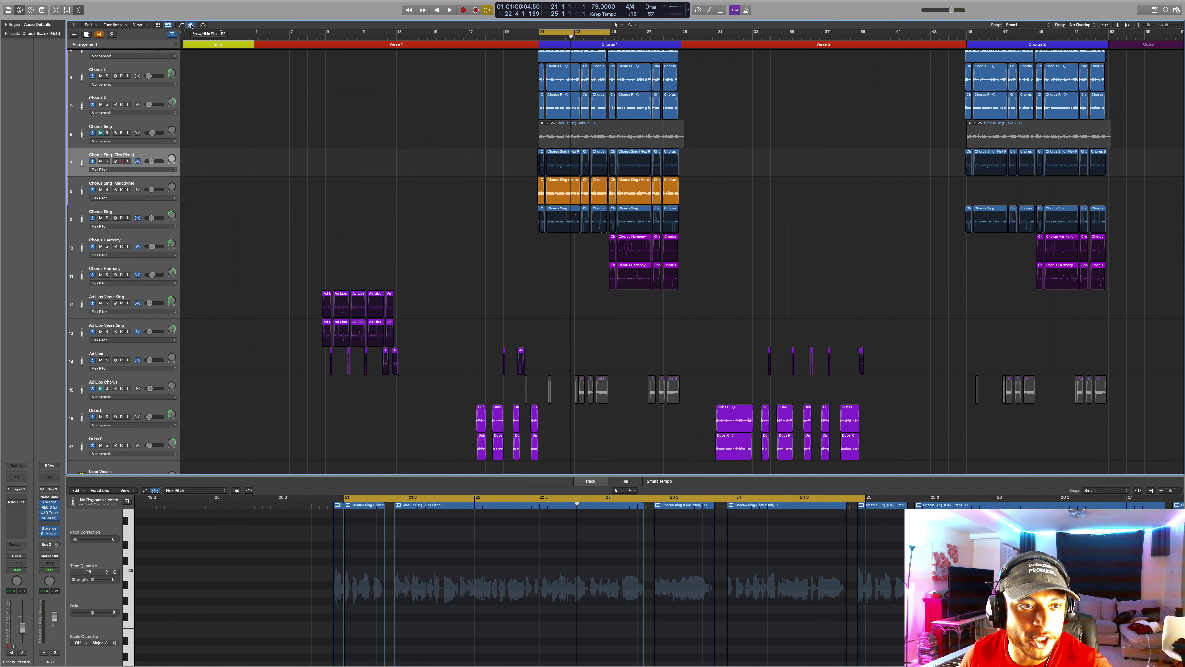
Make sure Flex is enabled on the Chorus Sing (Flex Pitch) track and choose Flex Pitch as its flex mode
click(138, 161)
click(138, 162)
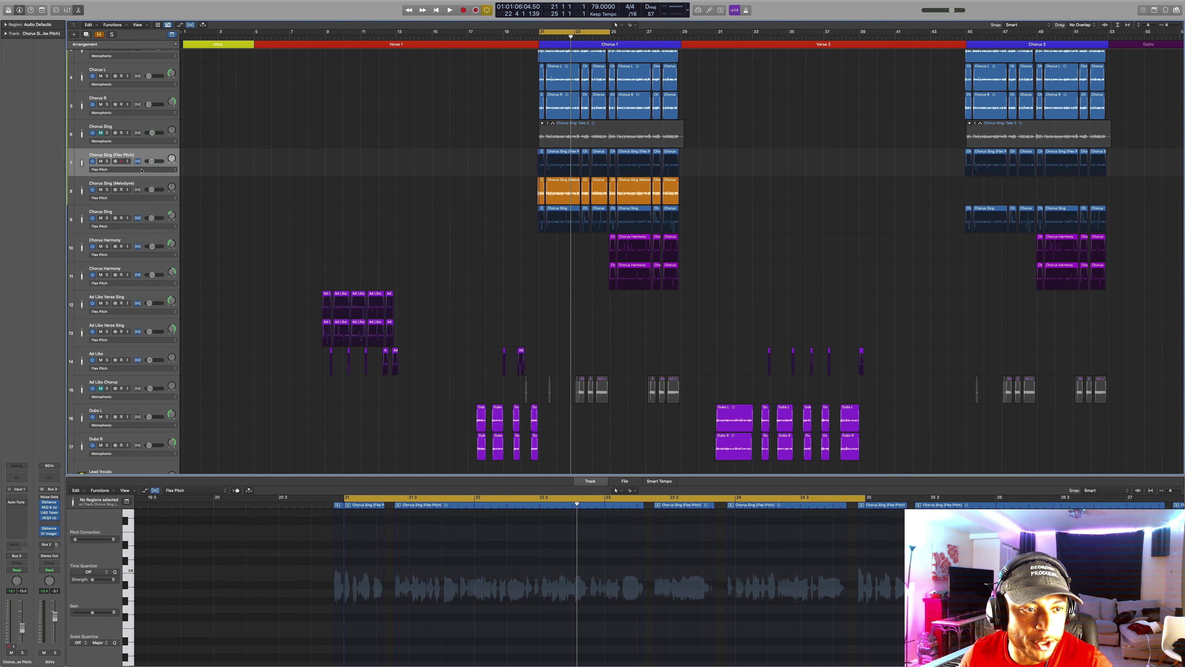
click(142, 170)
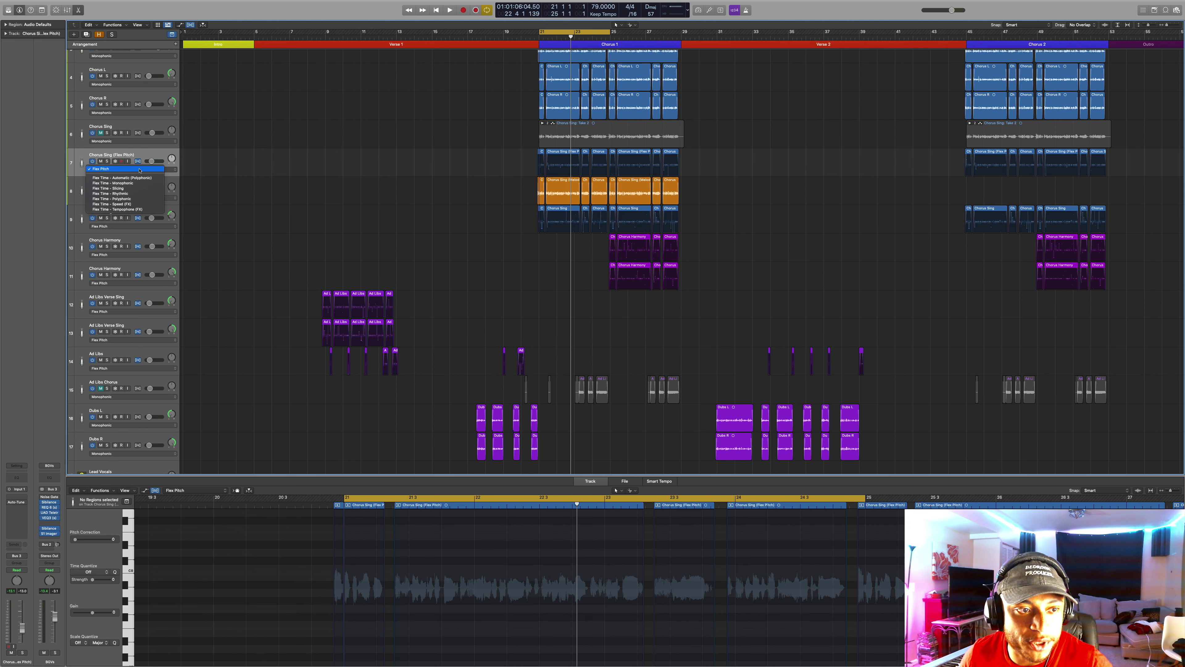
click(144, 169)
Turn off cycle mode and show the first Chorus 1 regions' notes of the Chorus Sing (Flex Pitch) track close up in the editor
click(542, 152)
key(c)
click(409, 500)
key(super+Right)
key(super+Right)
key(super+Right)
key(super+Right)
key(super+Right)
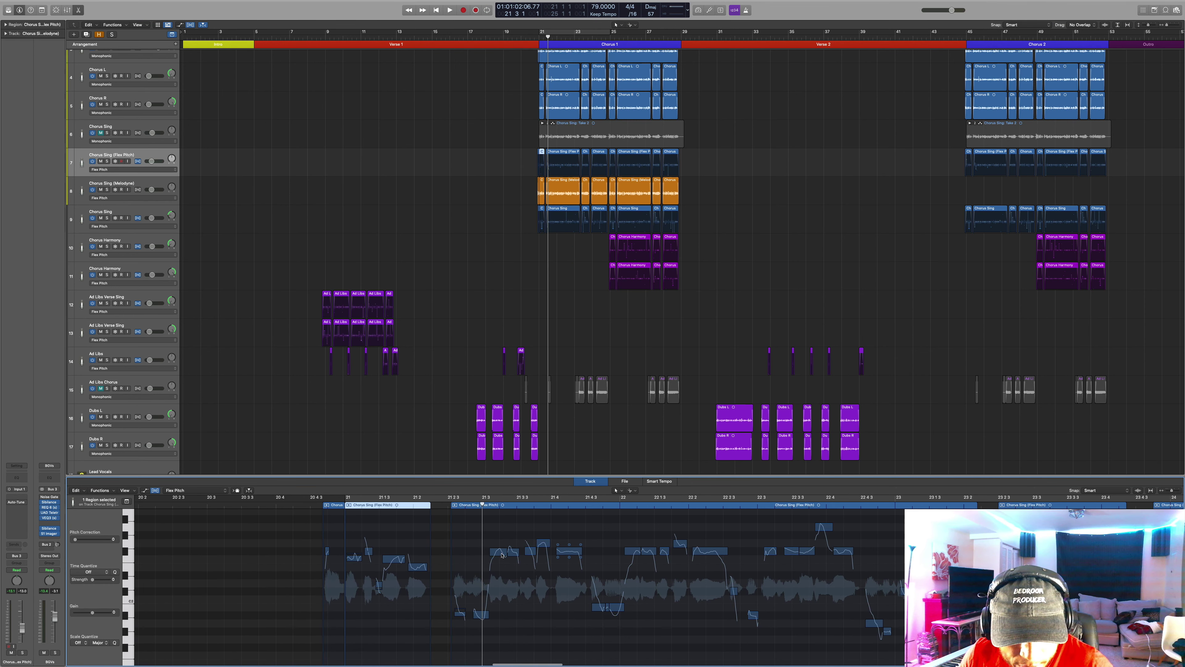
Try shifting the pitch of the note just after the playhead, undo it, and adjust that note's vibrato and fine pitch
mouse_move(501, 552)
mouse_down()
mouse_move(500, 579)
mouse_move(498, 547)
mouse_up()
key(super+z)
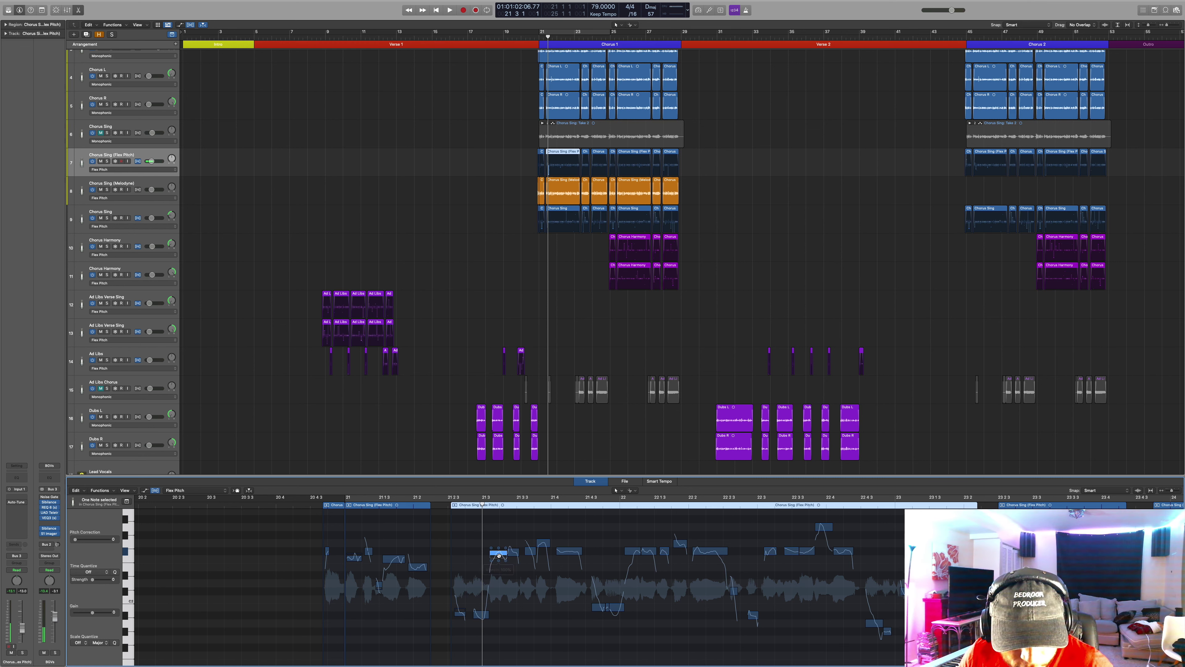
click(499, 557)
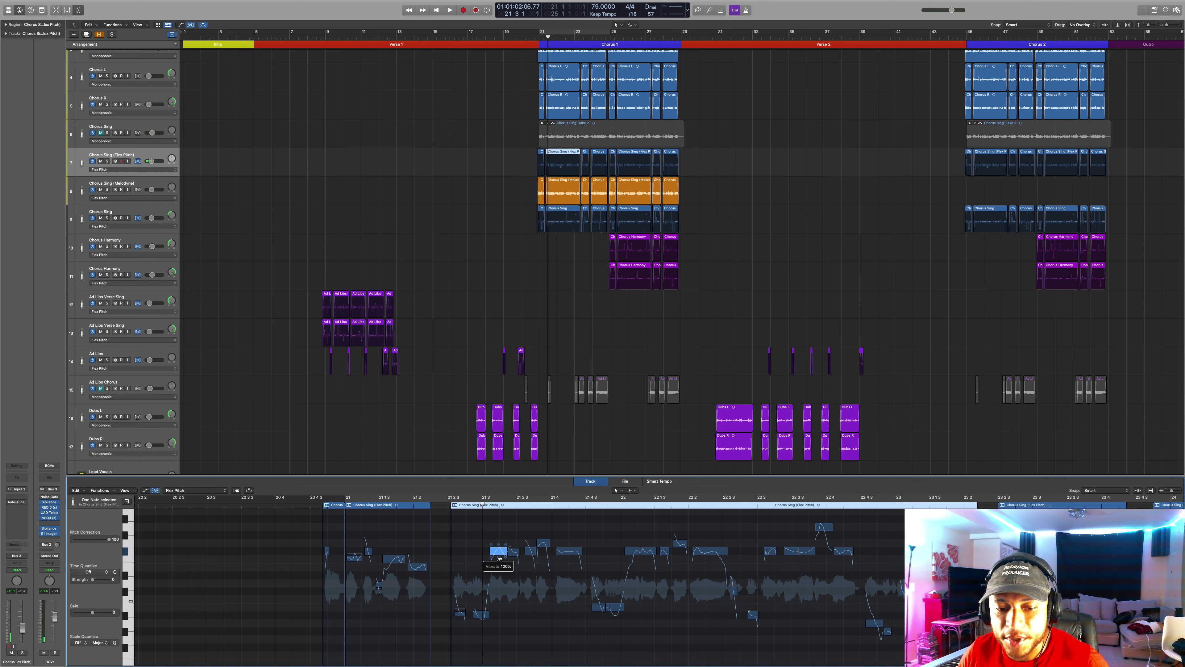
mouse_move(508, 545)
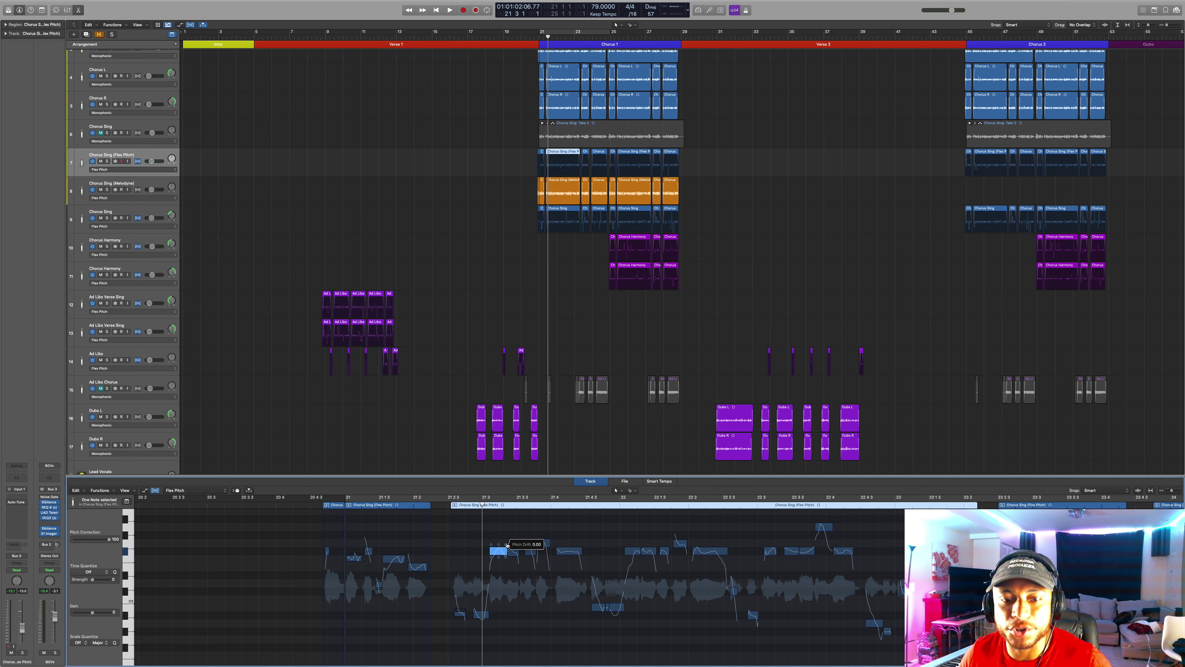
drag(498, 557, 498, 561)
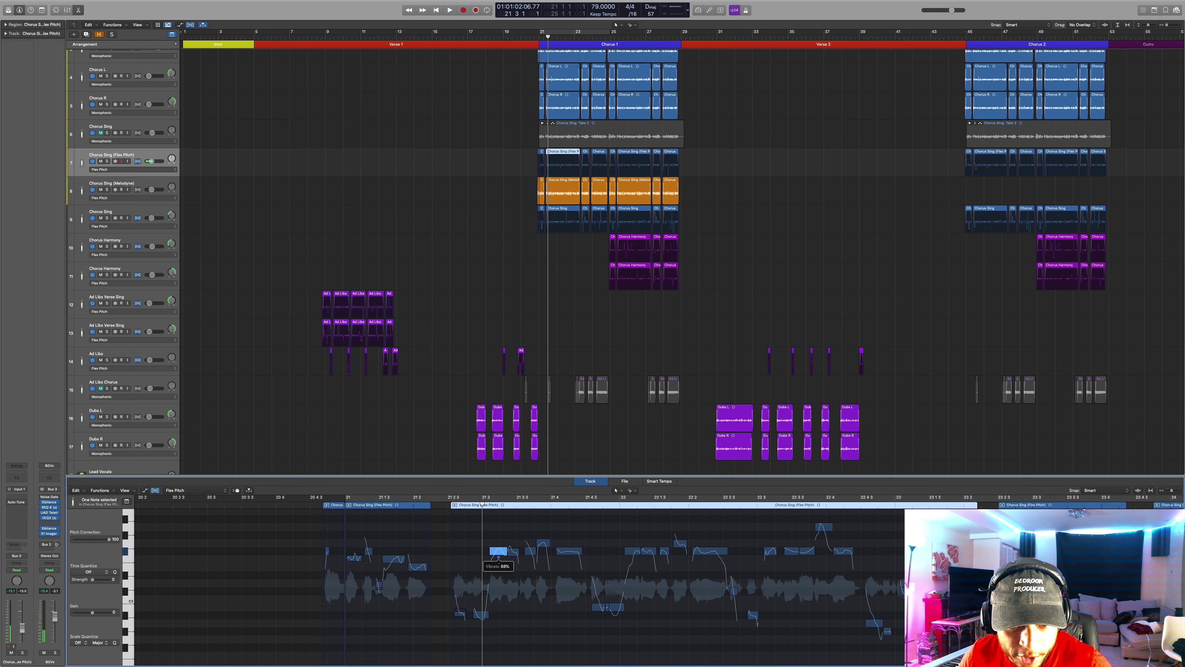
mouse_move(500, 545)
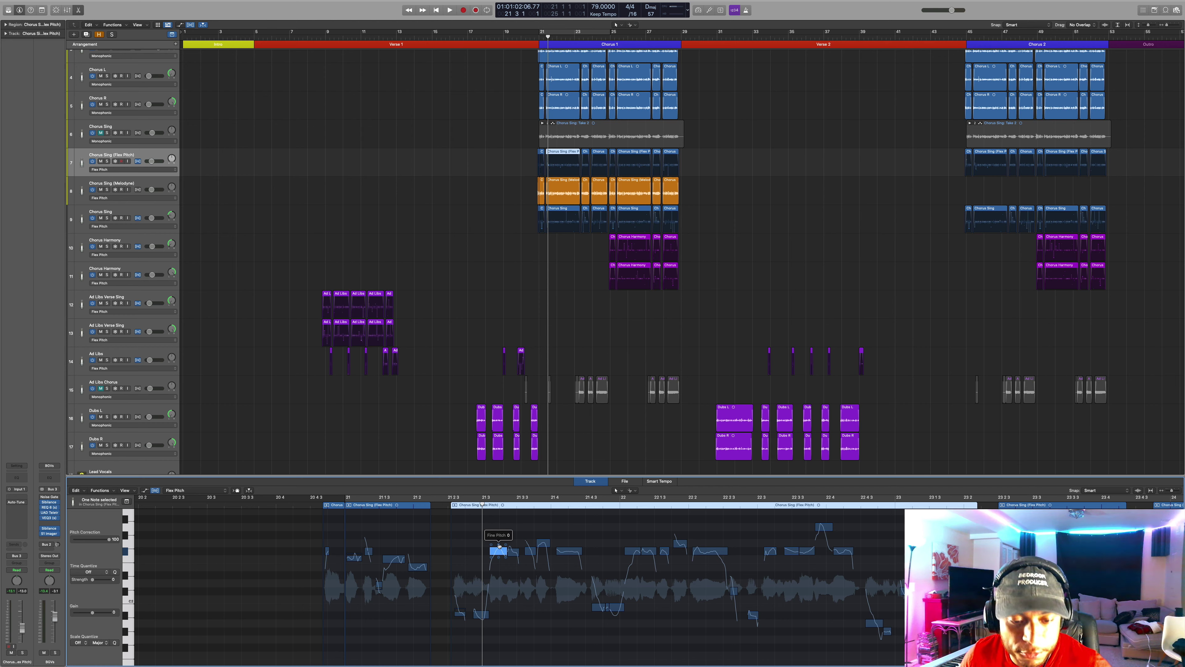
drag(498, 545, 500, 584)
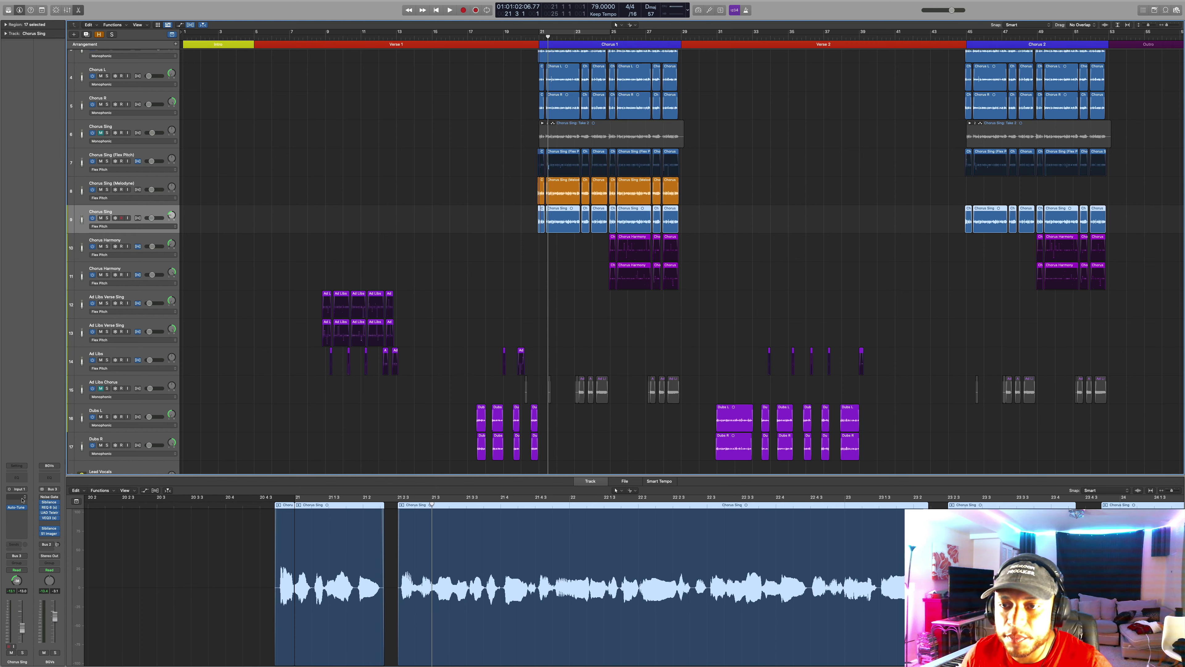
Insert the standard Melodyne Audio Unit plug-in on the Chorus Sing track ahead of Auto-Tune
click(18, 496)
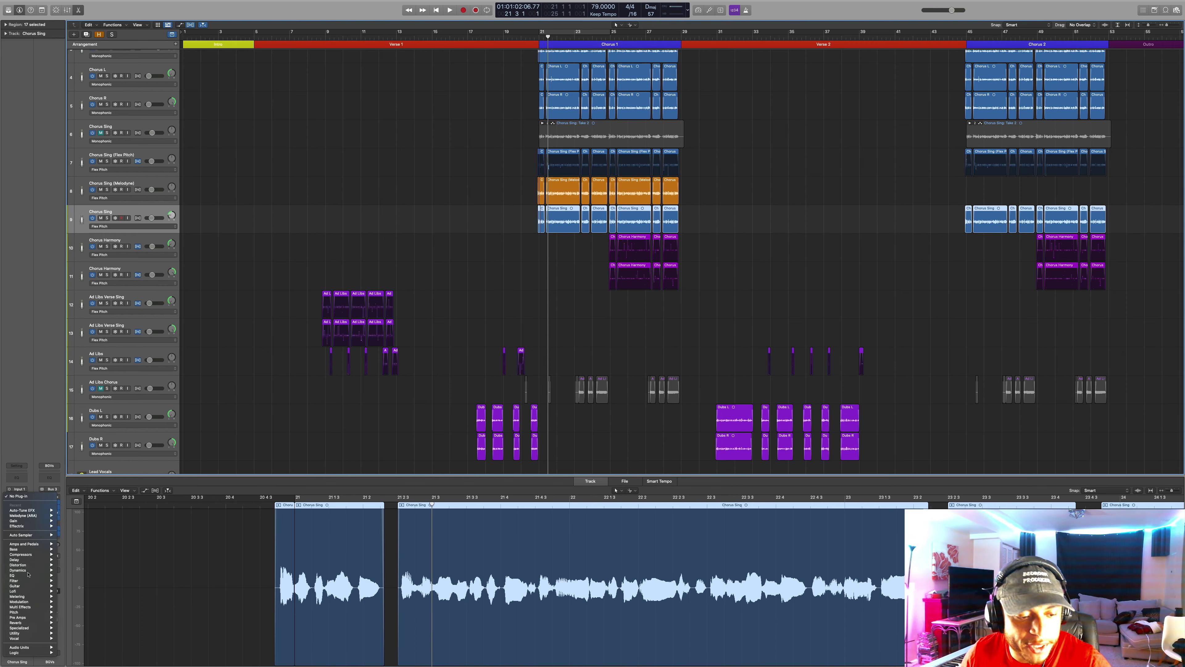
mouse_move(20, 647)
mouse_move(94, 535)
mouse_move(140, 537)
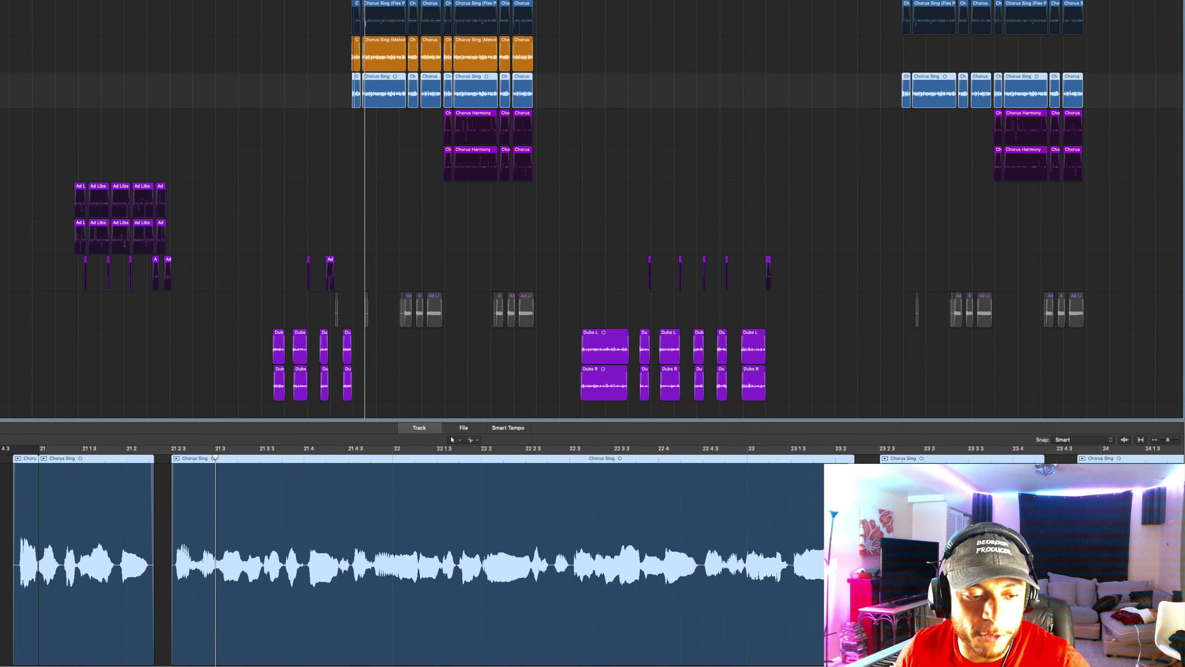
click(180, 536)
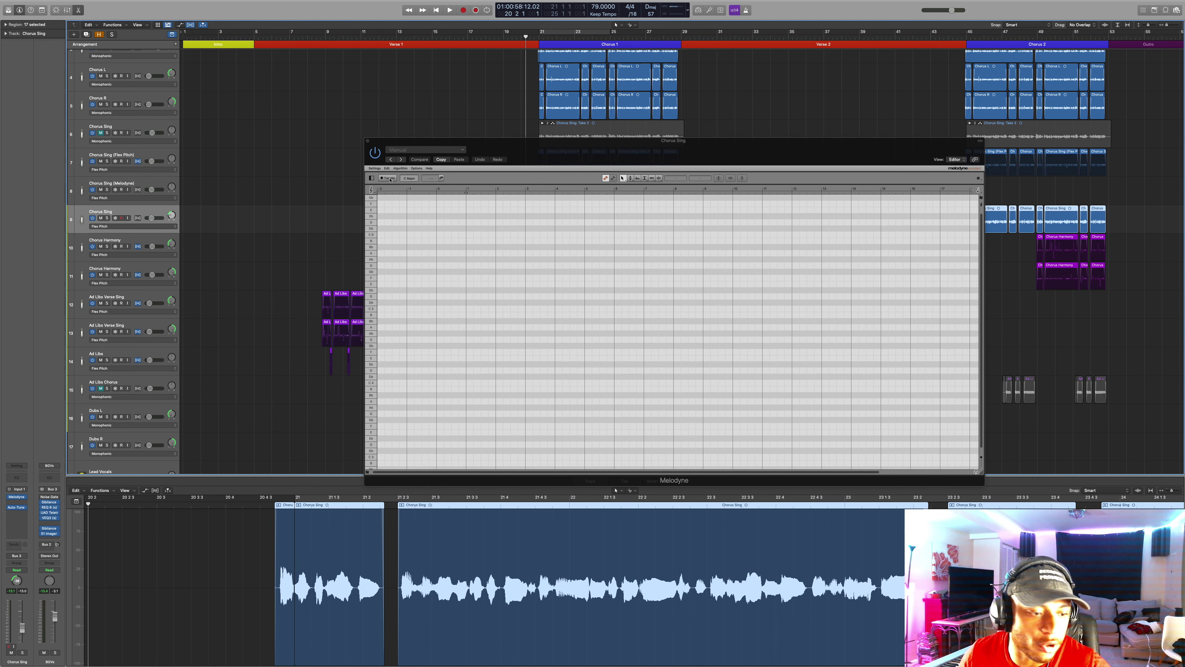
Transfer the Chorus Sing vocal into Melodyne by playing from the start of Chorus 1, and look over the captured notes
click(390, 178)
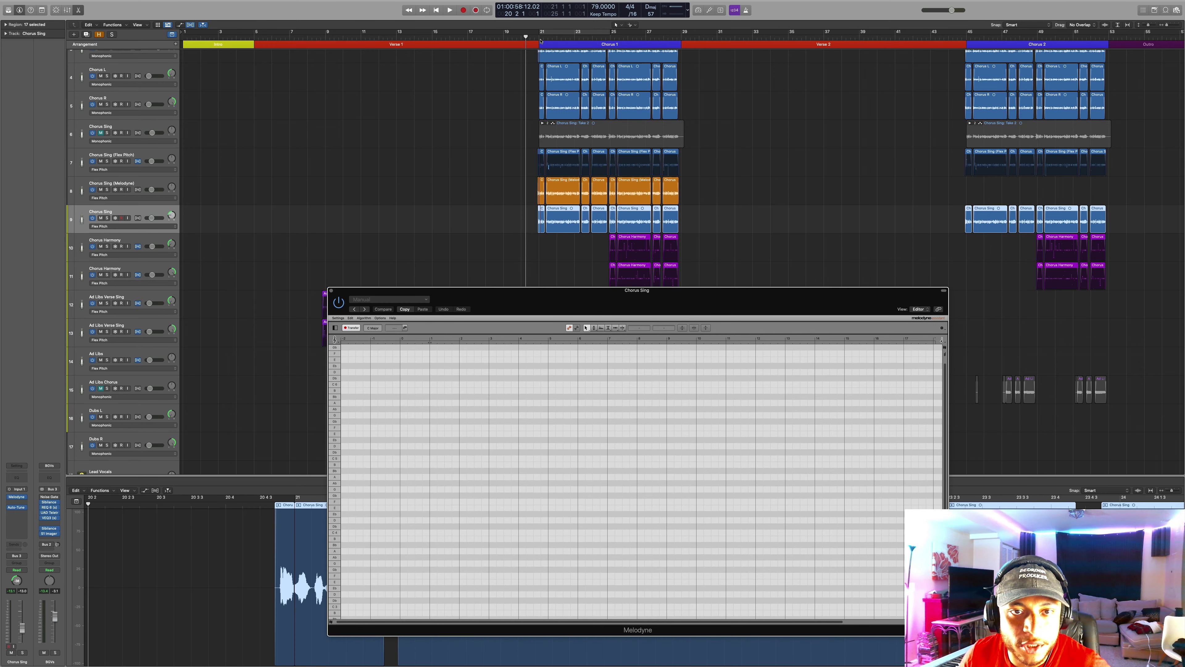
click(538, 39)
key(space)
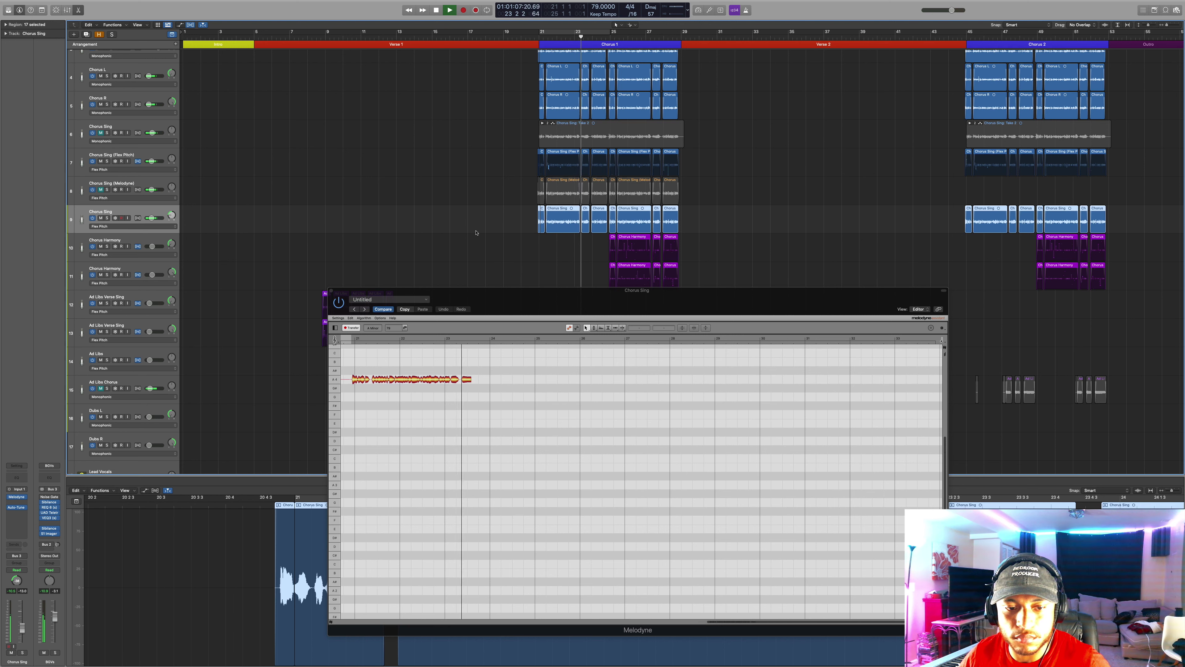
scroll(498, 433, down, 5)
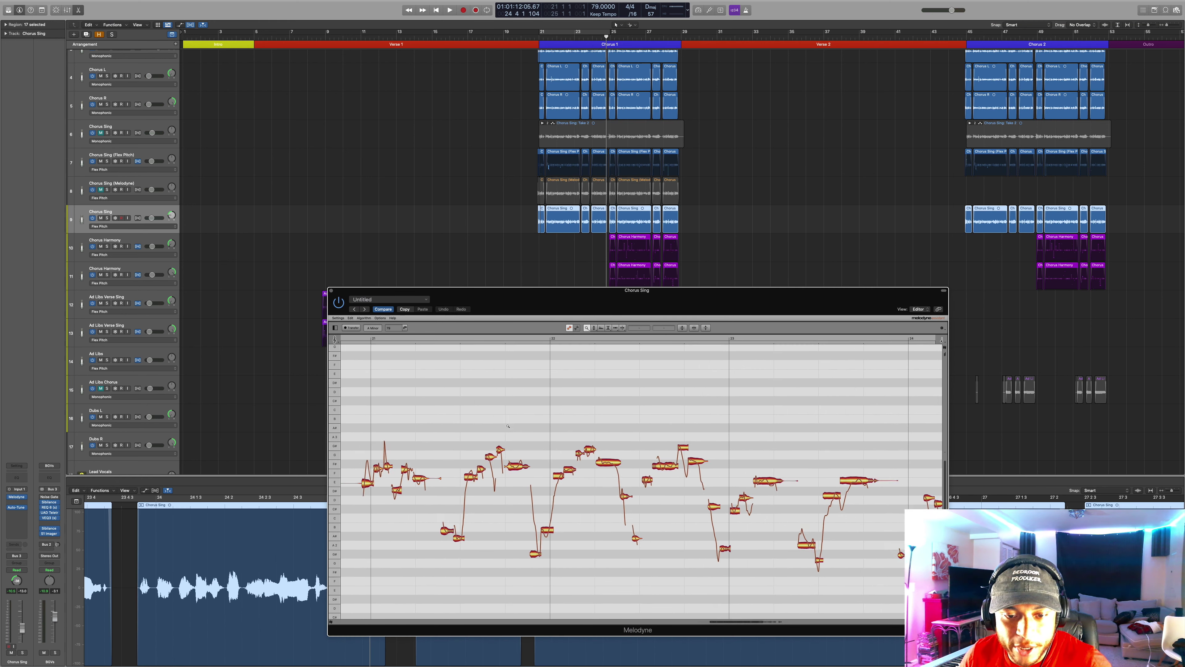
drag(498, 434, 499, 436)
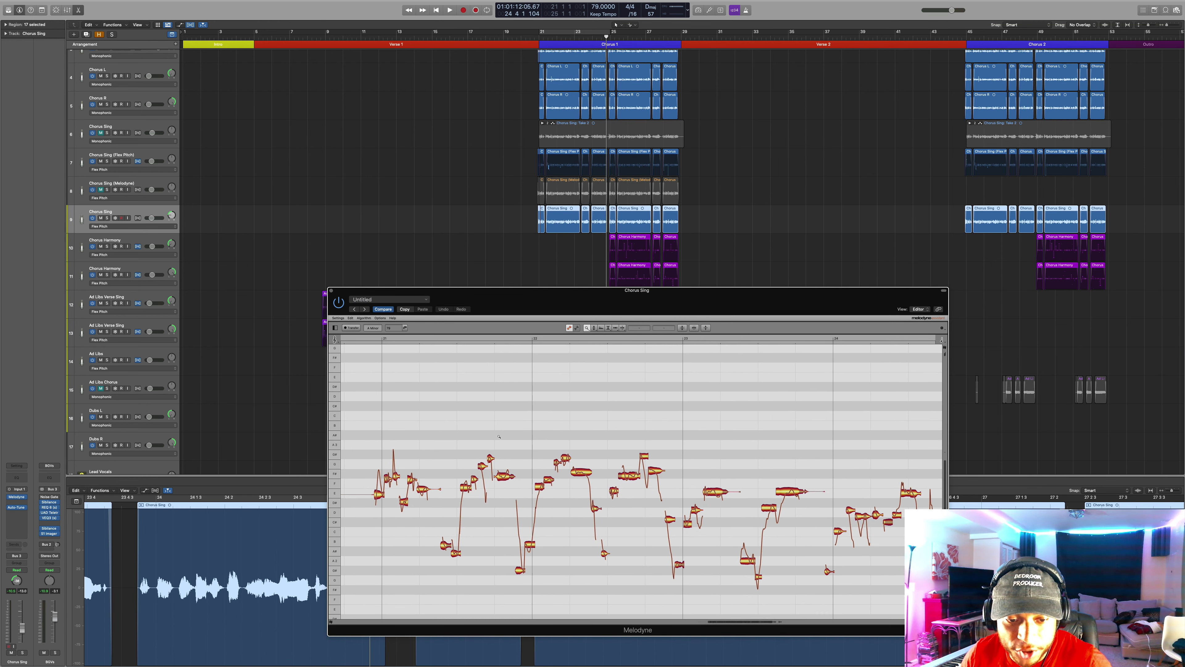
scroll(486, 459, left, 2)
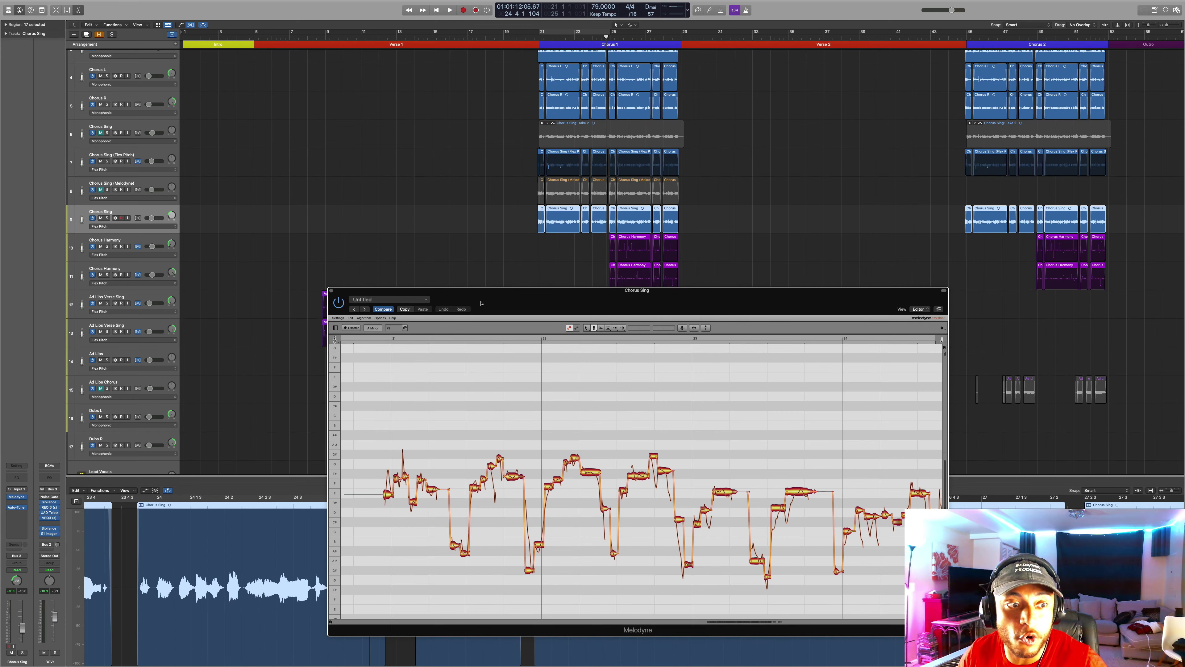
Replace the Melodyne plug-in on the Chorus Sing track with Melodyne (ARA)
mouse_move(25, 498)
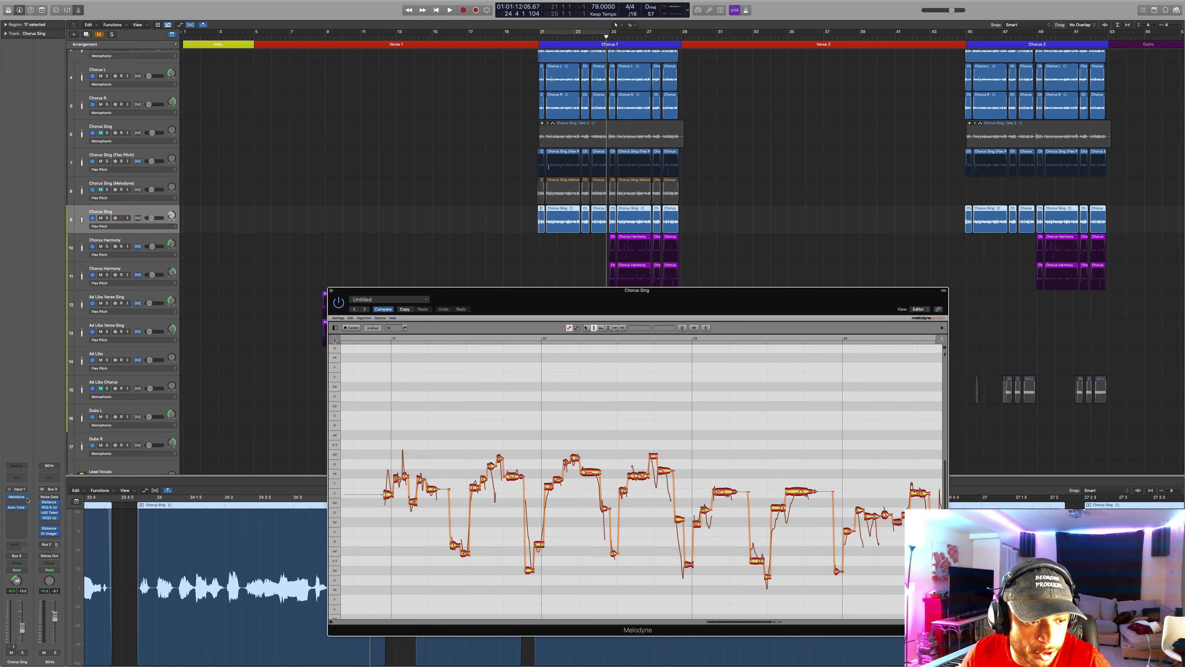
click(25, 497)
mouse_move(51, 554)
click(97, 563)
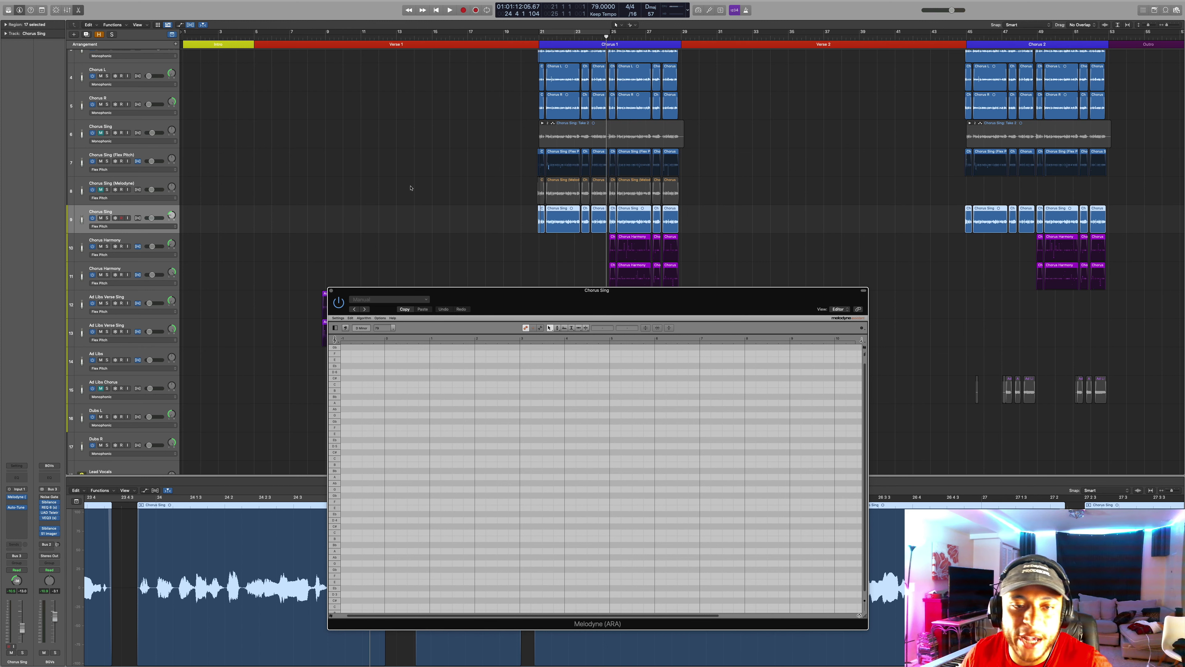
Play from just before Chorus 1 into its opening and examine the chorus notes in Melodyne (ARA)
click(532, 38)
key(space)
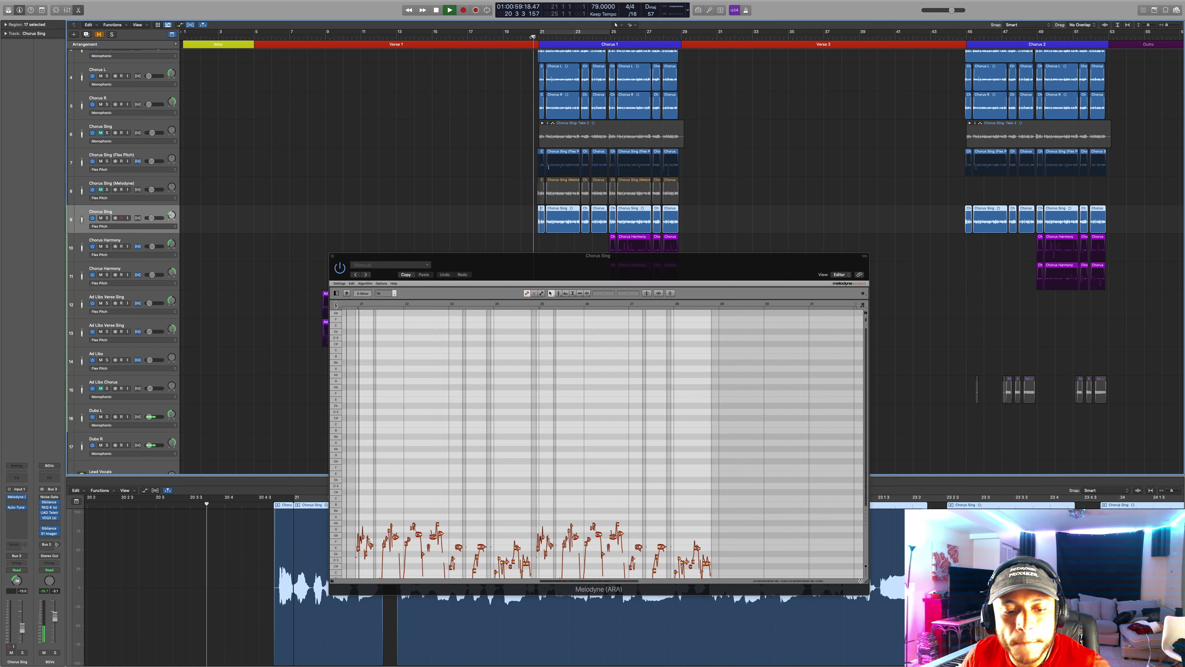
key(space)
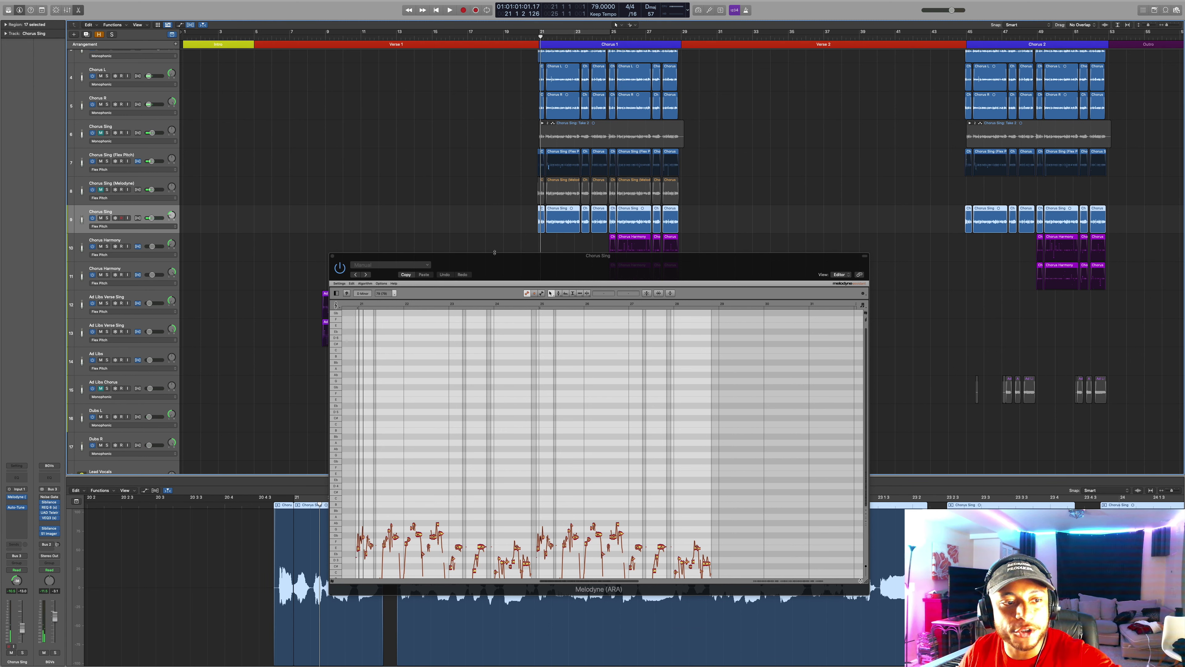
scroll(516, 340, down, 5)
drag(516, 340, 480, 405)
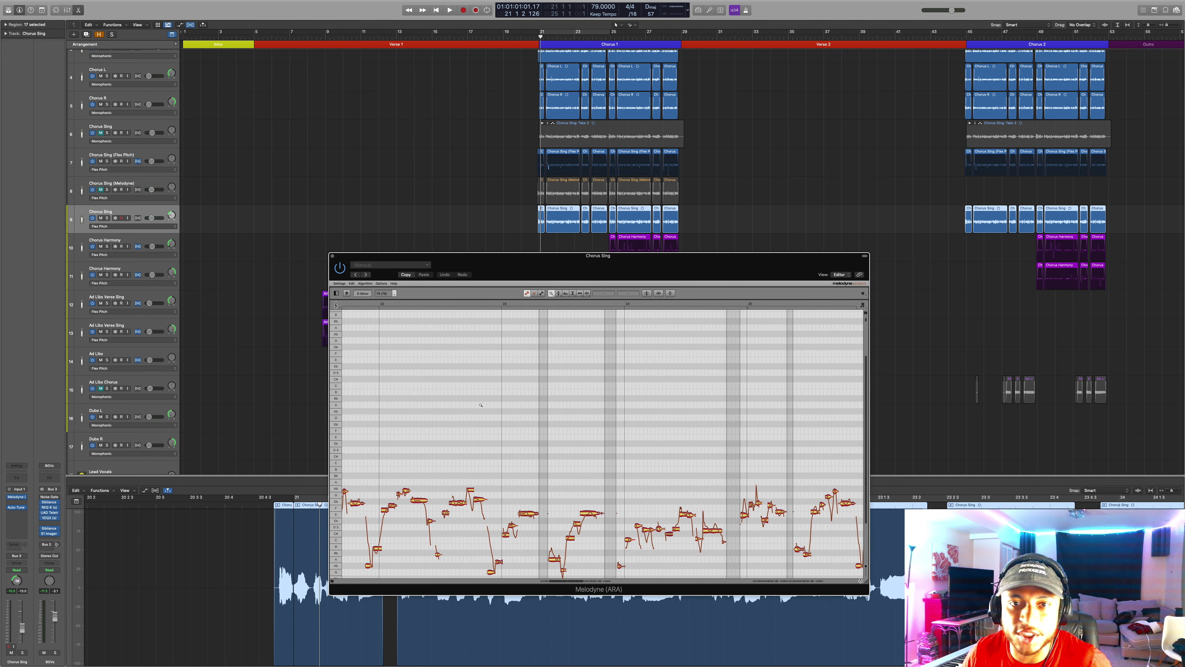
scroll(481, 405, down, 3)
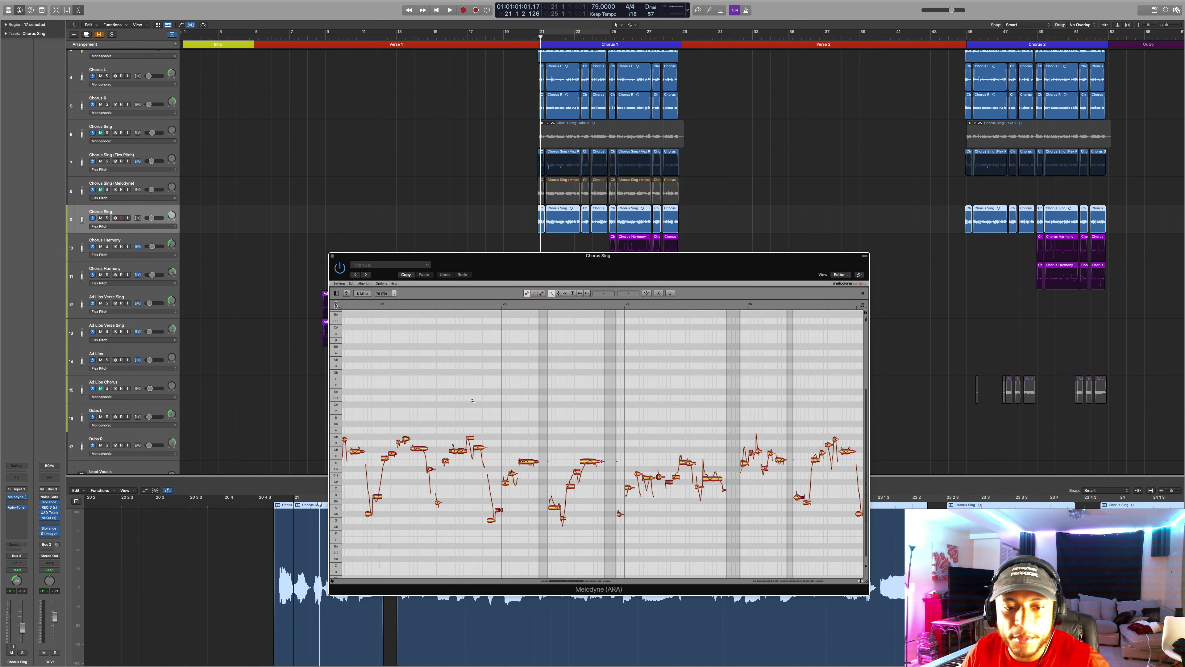
scroll(476, 403, left, 5)
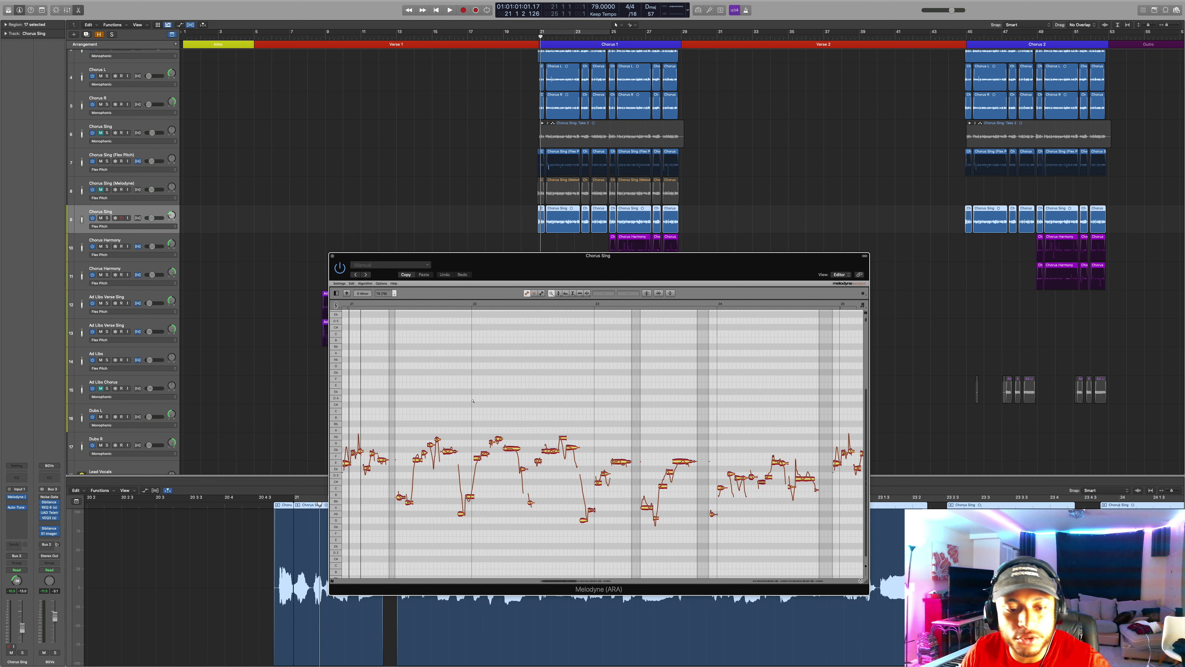
scroll(455, 414, left, 4)
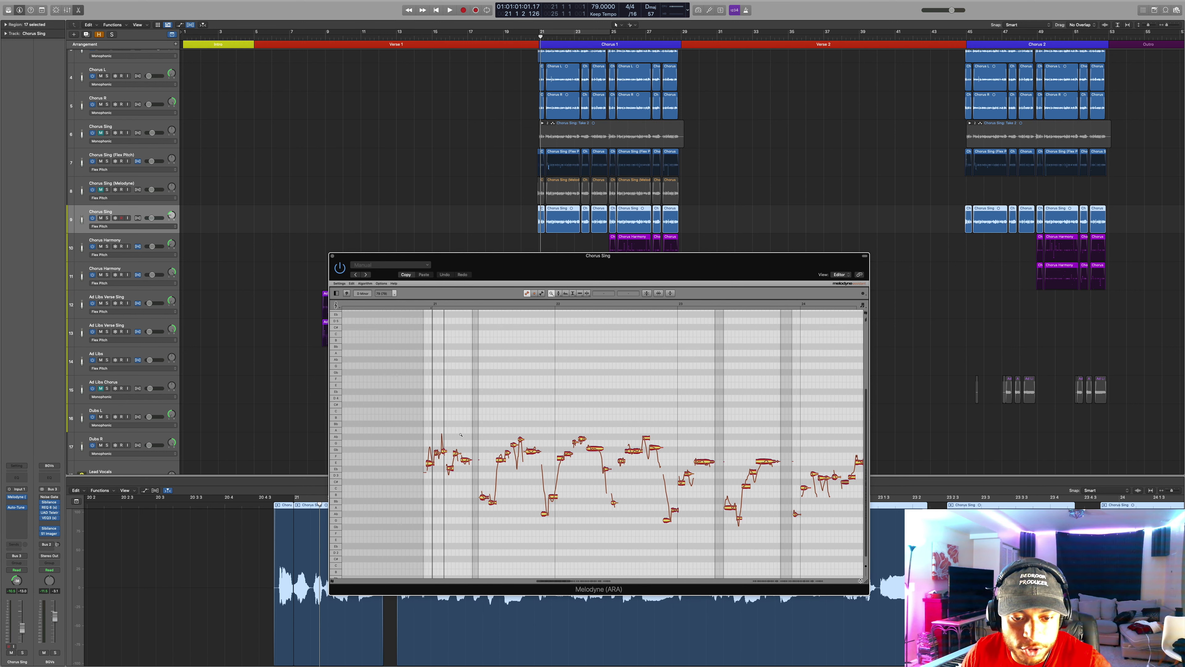
Try raising the pitch of a note in the first vocal phrase in Melodyne, and undo the change
scroll(460, 435, up, 5)
click(434, 452)
drag(434, 451, 434, 442)
key(super+z)
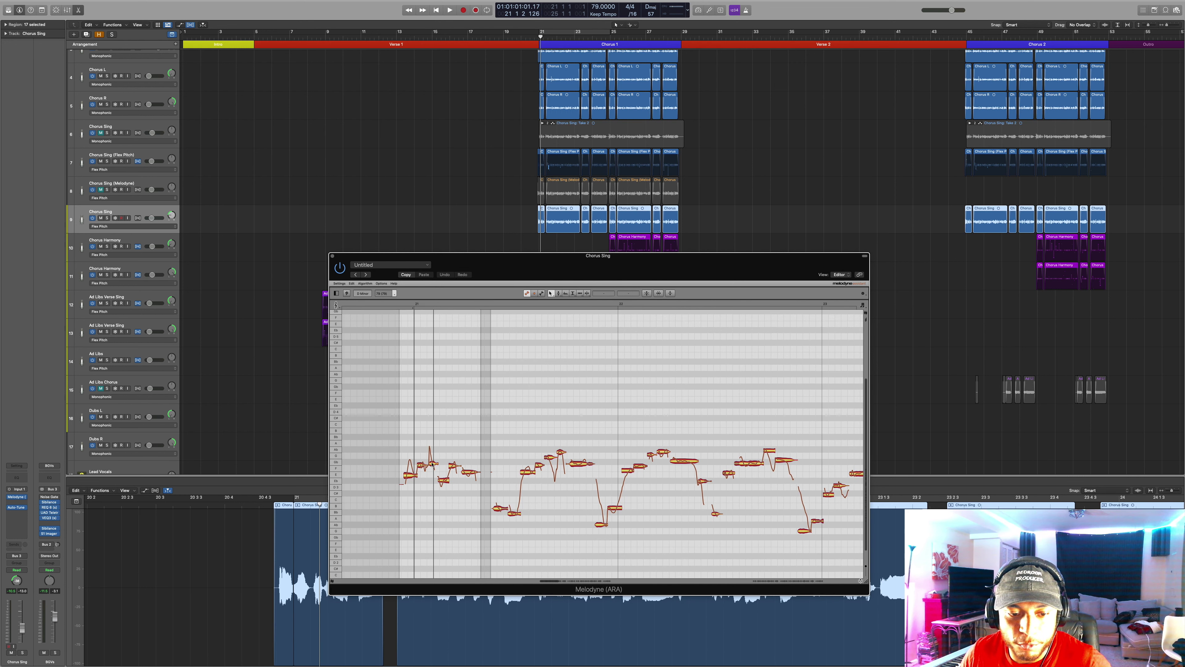
Switch the Melodyne editing tool from the Main tool to the Formant tool
right_click(432, 464)
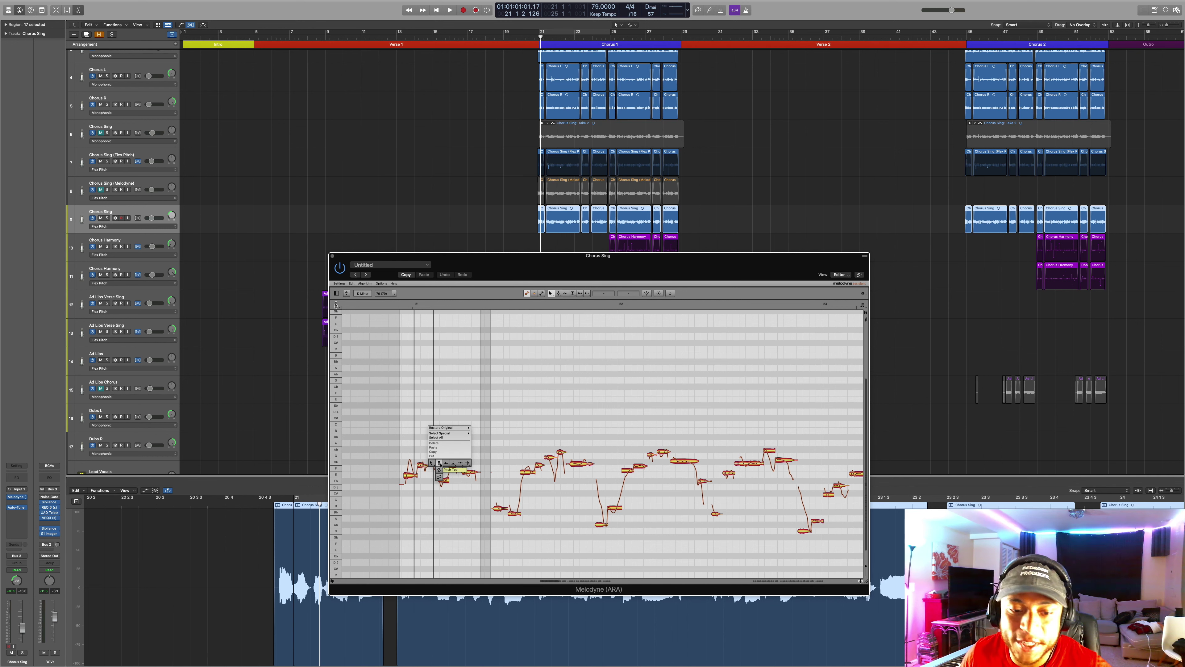
click(446, 462)
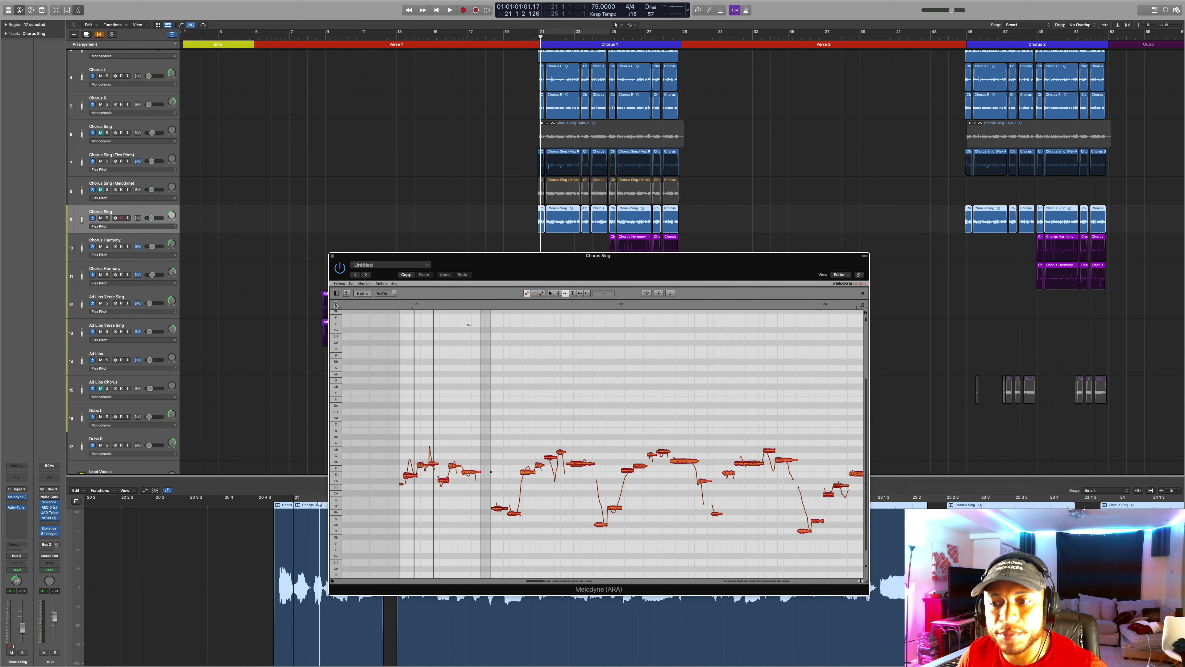